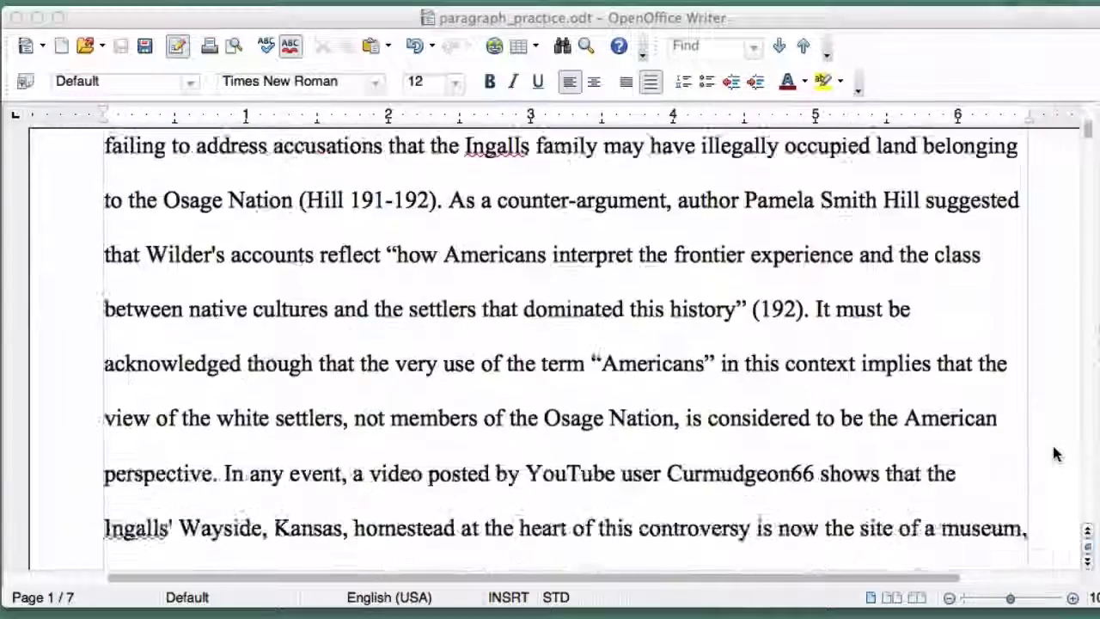
# Switch to Chrome, copy the opening paragraph of the Hollywood Canteen article, and paste it at the end of the untitled Writer document.
pyautogui.scroll(-2, 1056, 455)
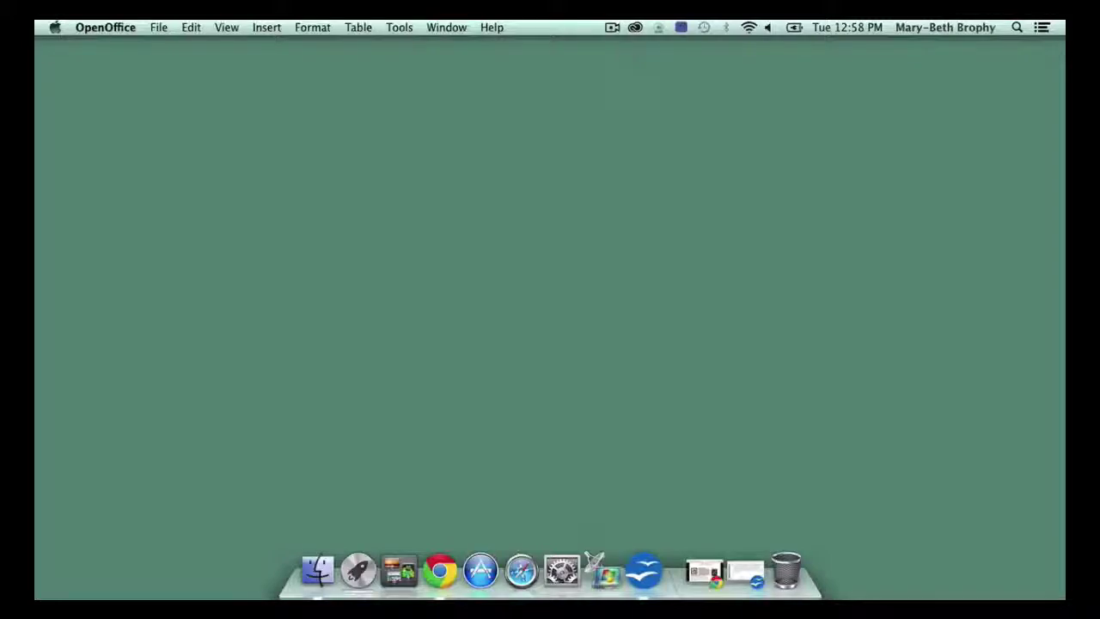
pyautogui.click(706, 574)
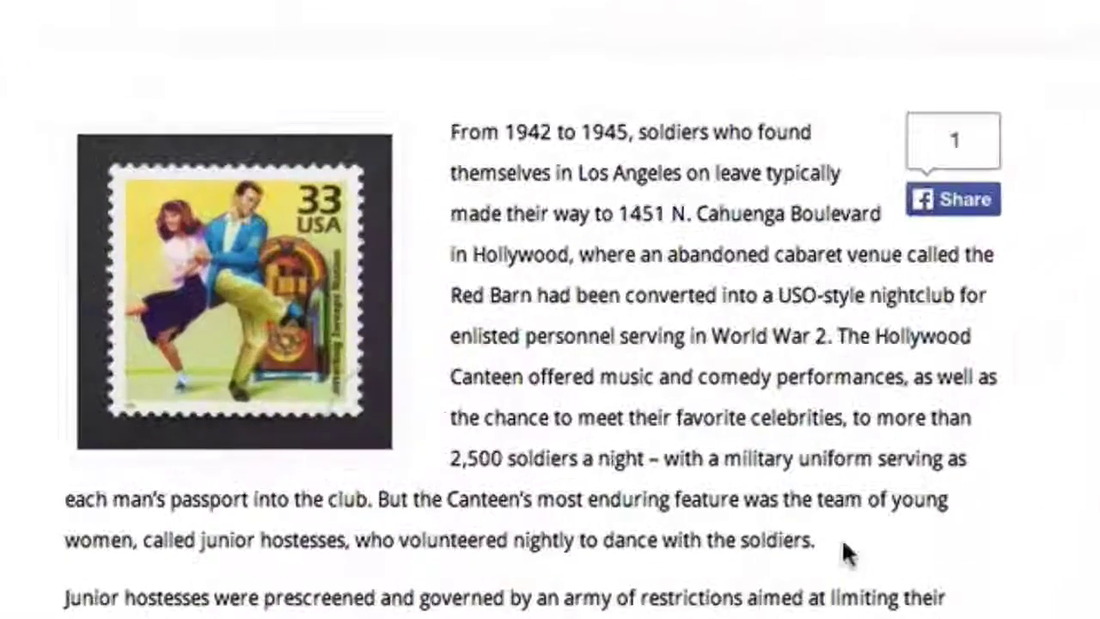
pyautogui.moveTo(698, 455); pyautogui.dragTo(452, 201)
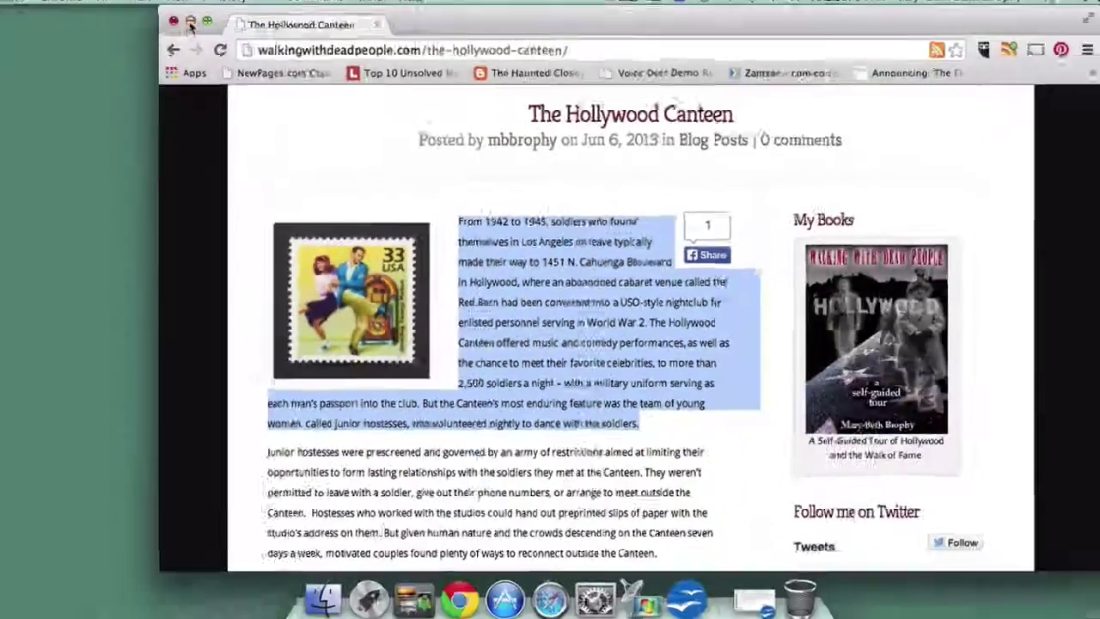
pyautogui.press('super+m')
pyautogui.click(707, 574)
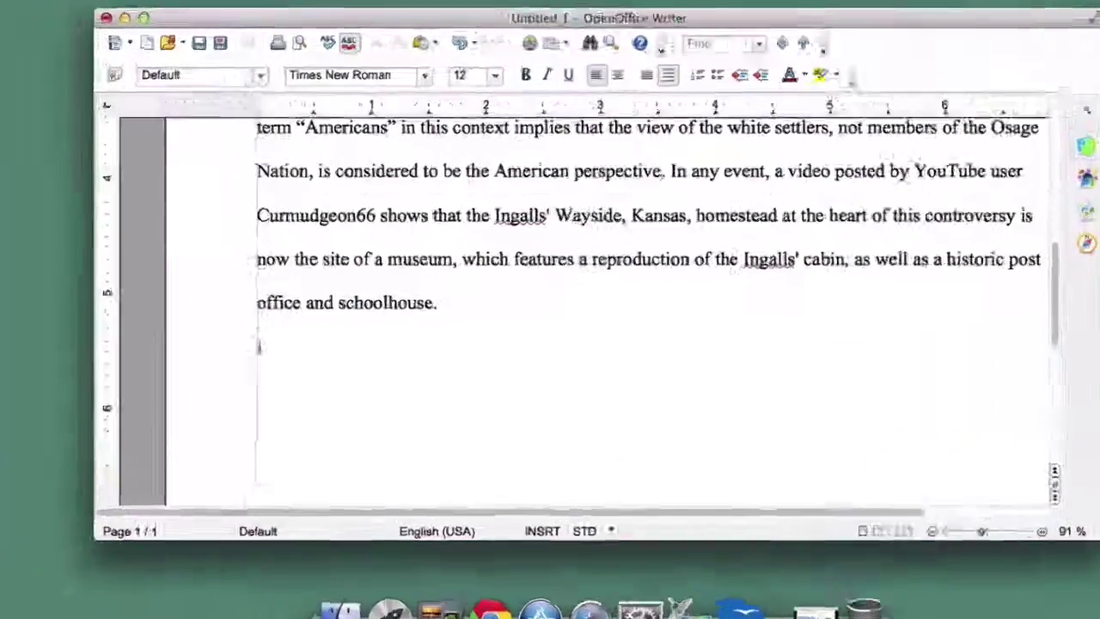
pyautogui.press('super+v')
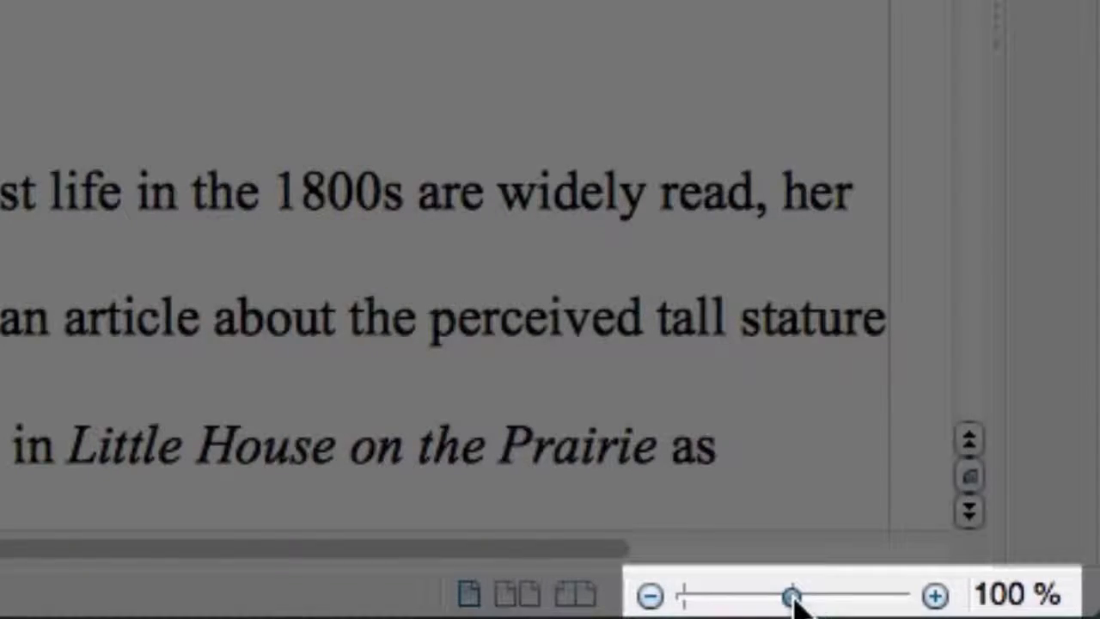
# Left-align the body paragraph under EXAMPLE #1 in paragraph_practice.odt.
pyautogui.moveTo(791, 596); pyautogui.dragTo(778, 597)
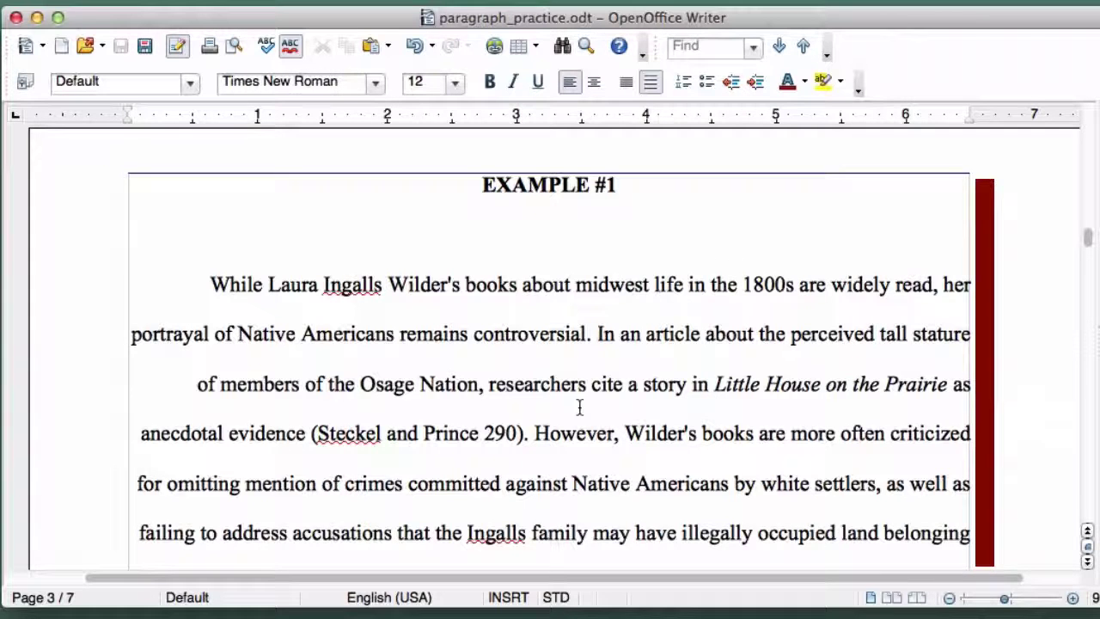
pyautogui.moveTo(210, 284); pyautogui.dragTo(549, 415)
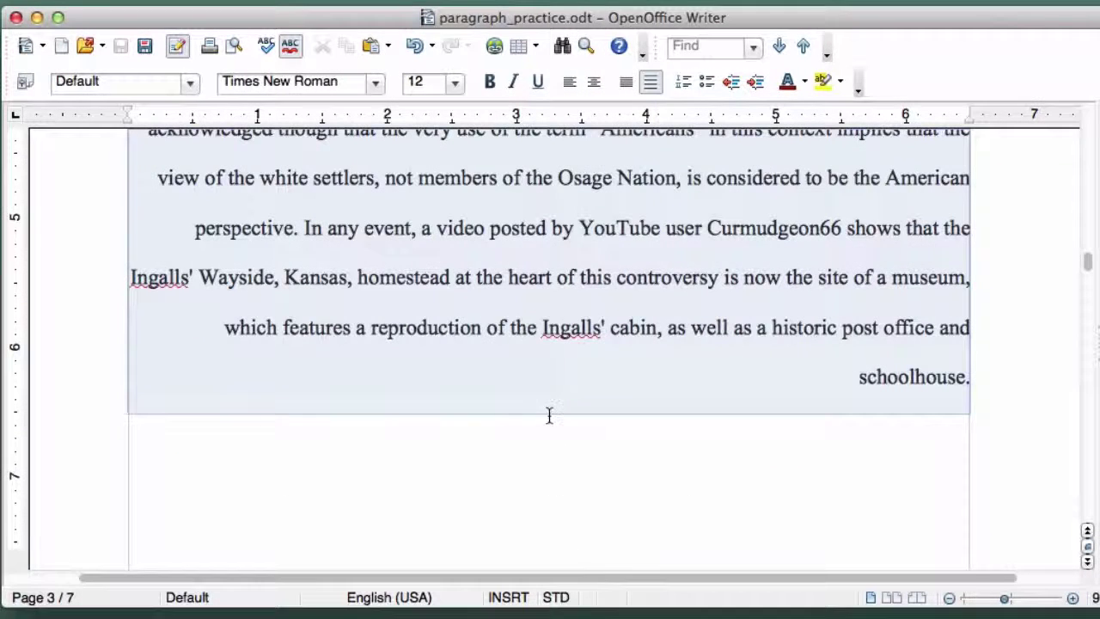
pyautogui.click(570, 83)
pyautogui.scroll(10, 474, 226)
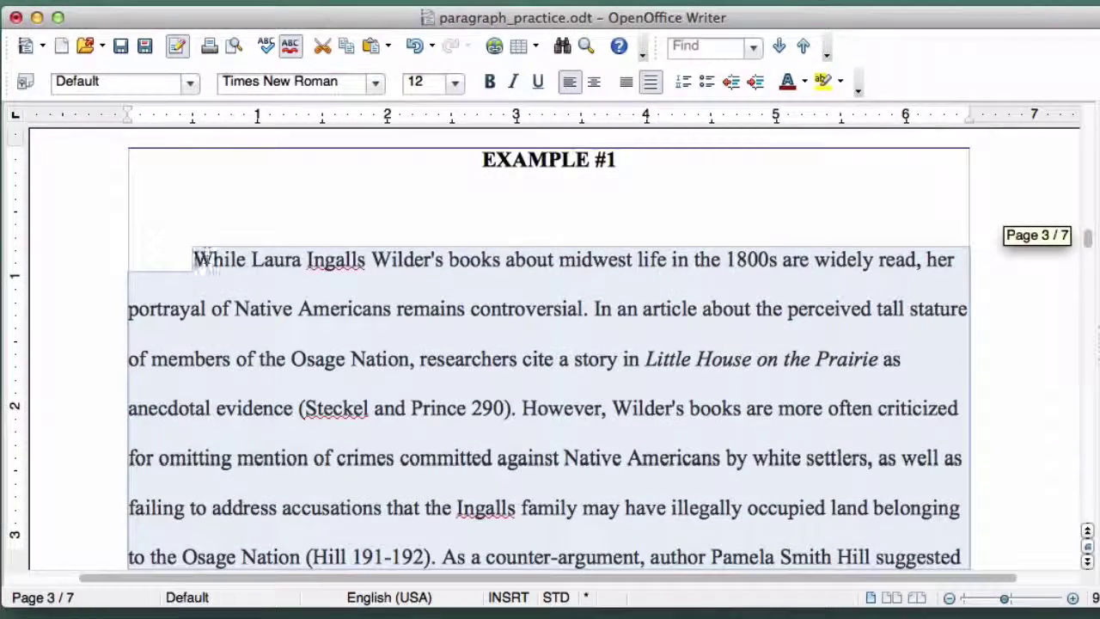
pyautogui.click(193, 259)
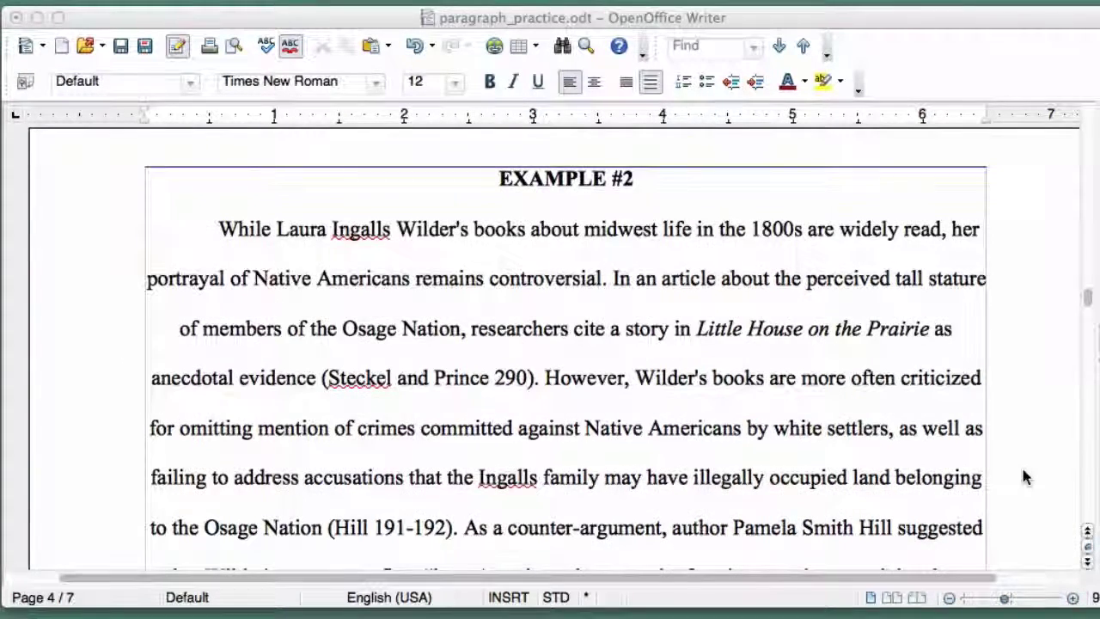
# Left-align the centered body paragraph under EXAMPLE #2.
pyautogui.scroll(-3, 1023, 471)
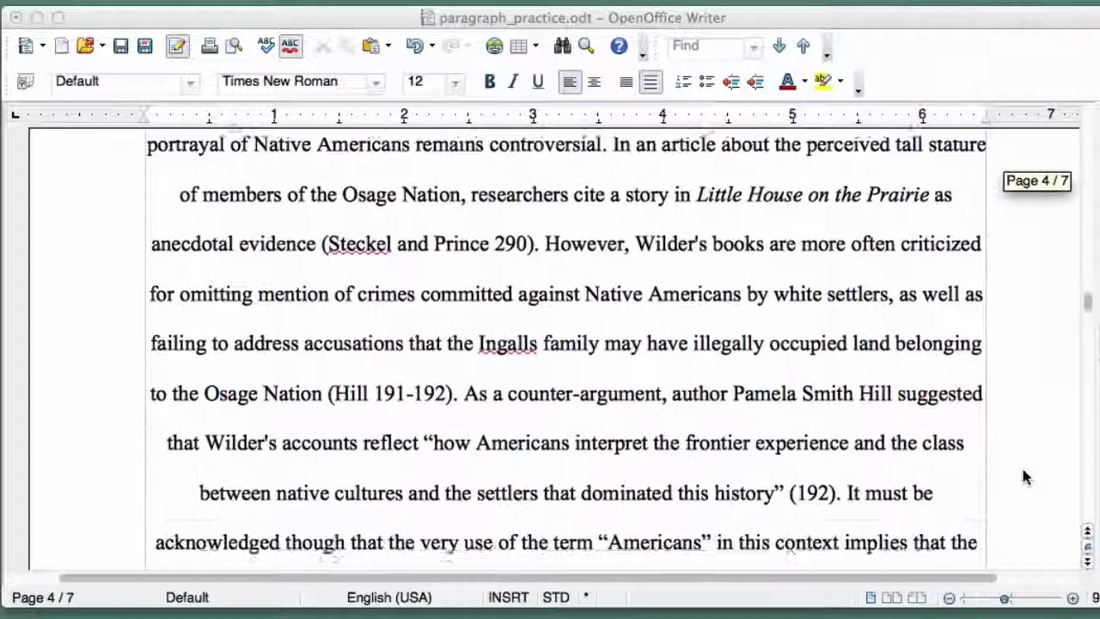
pyautogui.scroll(-5, 1023, 477)
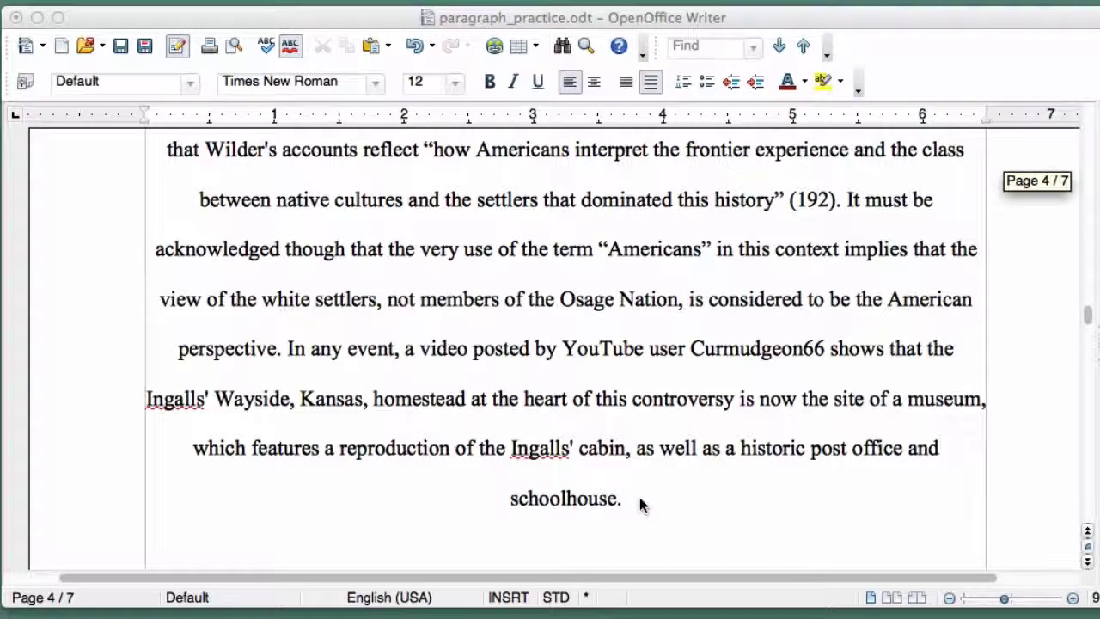
pyautogui.click(638, 501)
pyautogui.moveTo(638, 501); pyautogui.dragTo(217, 240)
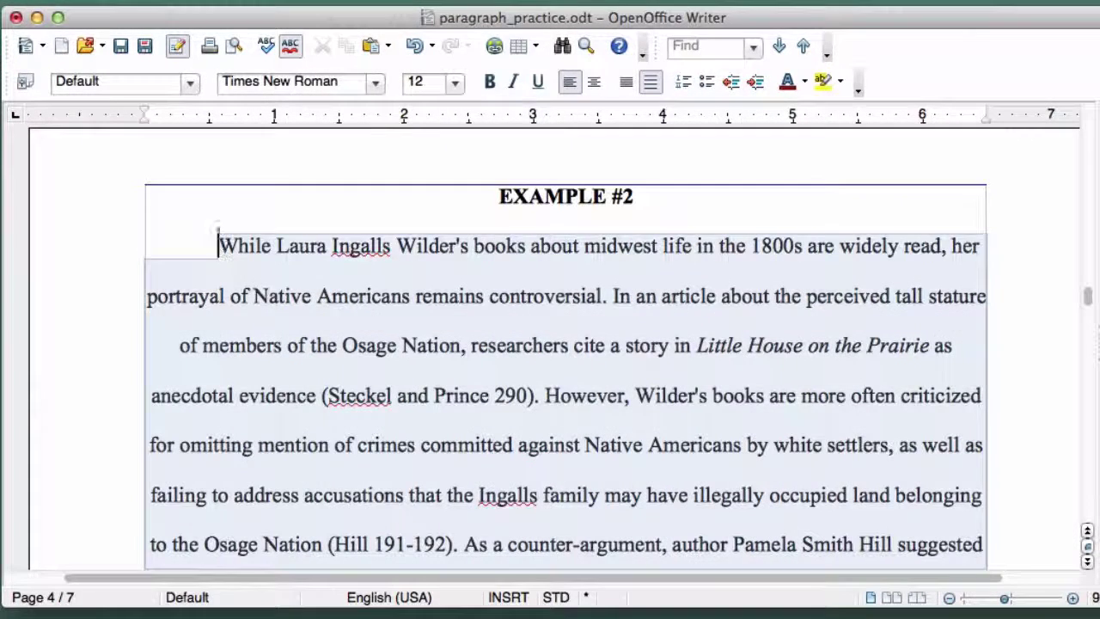
pyautogui.click(568, 85)
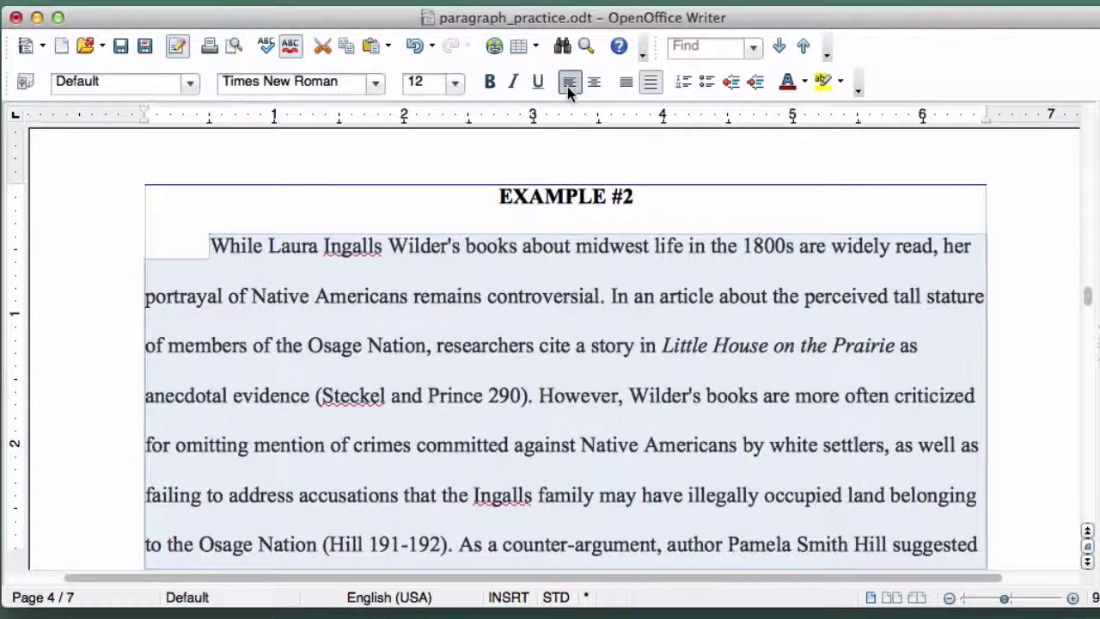
pyautogui.click(453, 331)
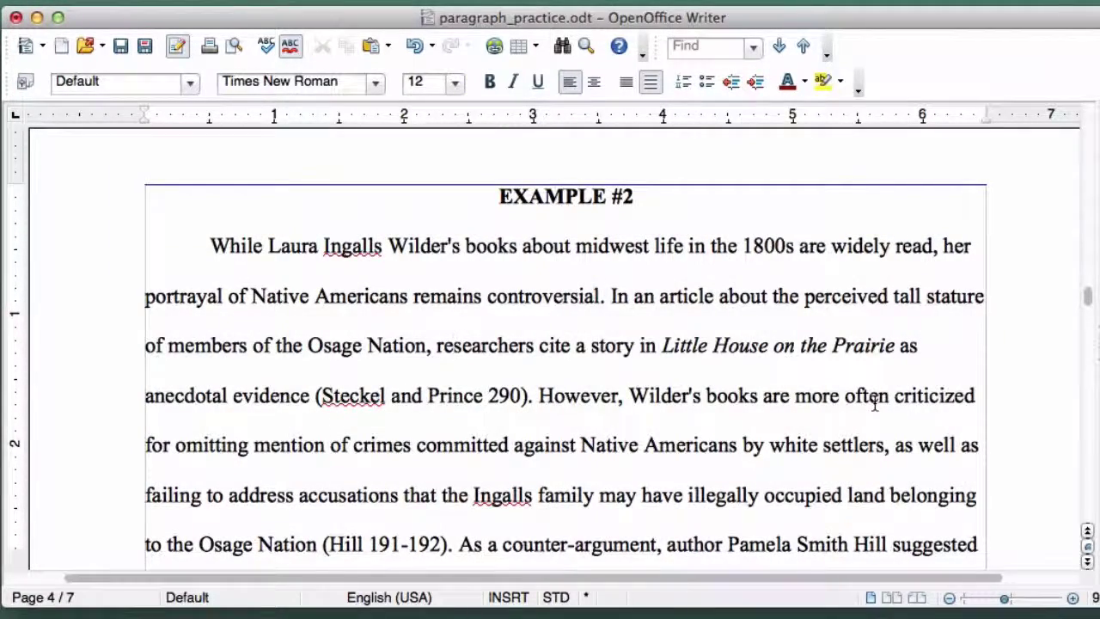
# Change the justified body paragraph under EXAMPLE #3 to left alignment.
pyautogui.scroll(-15, 875, 404)
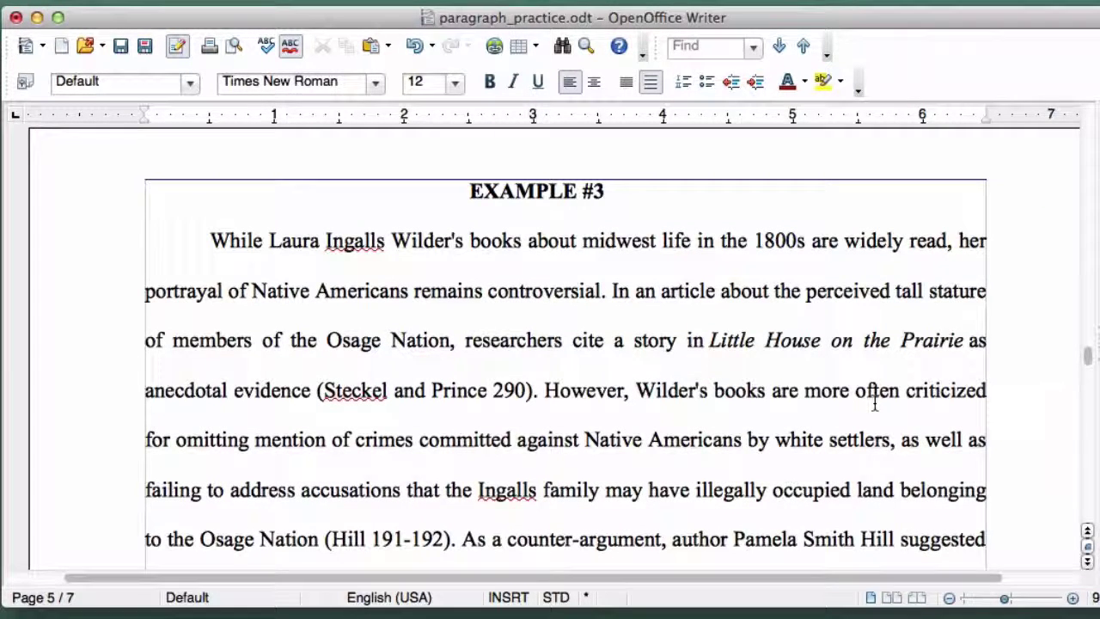
pyautogui.scroll(-4, 875, 404)
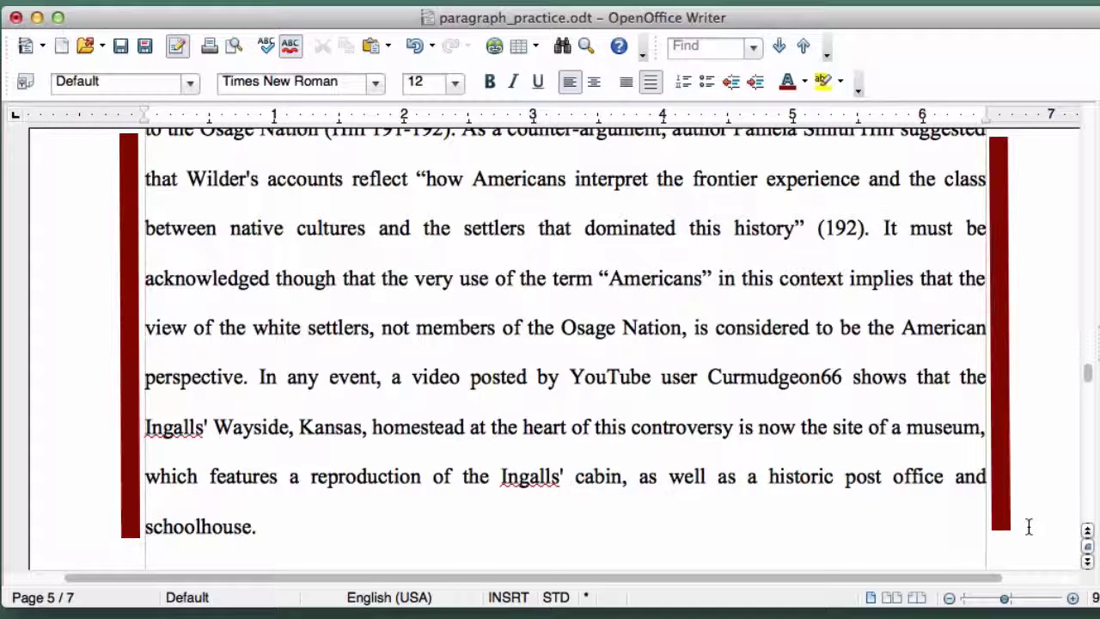
pyautogui.click(279, 534)
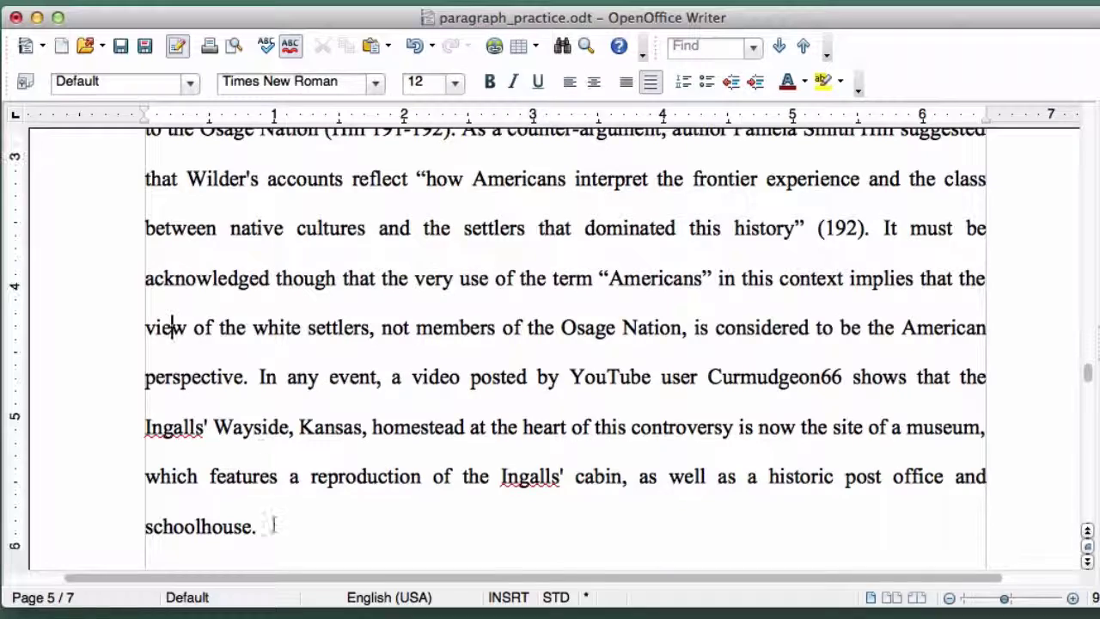
pyautogui.moveTo(275, 527); pyautogui.dragTo(115, 124)
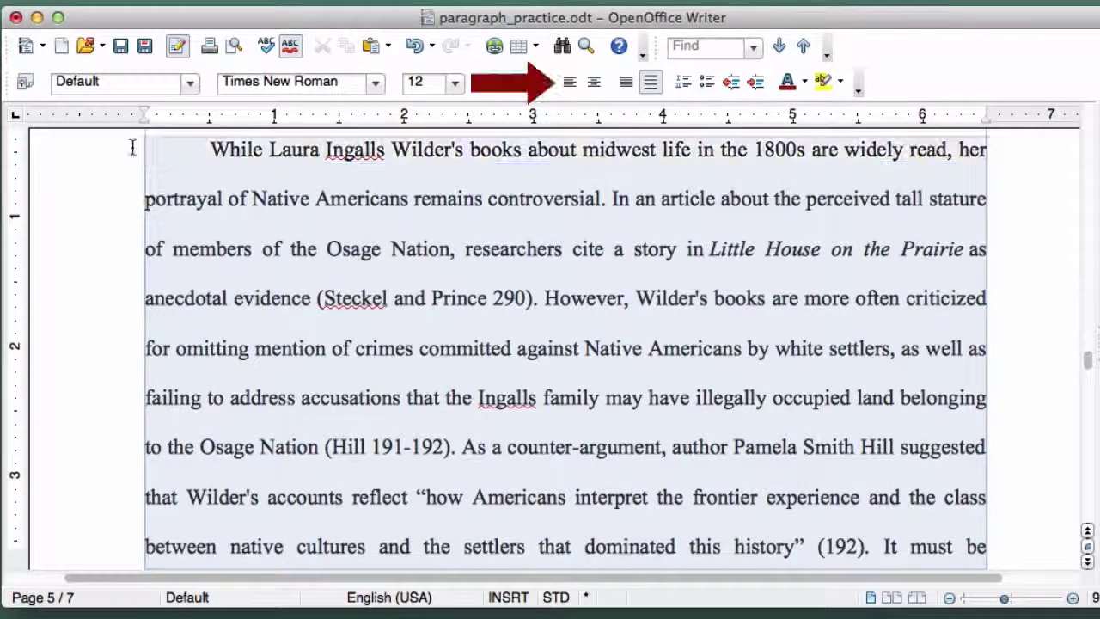
pyautogui.click(570, 84)
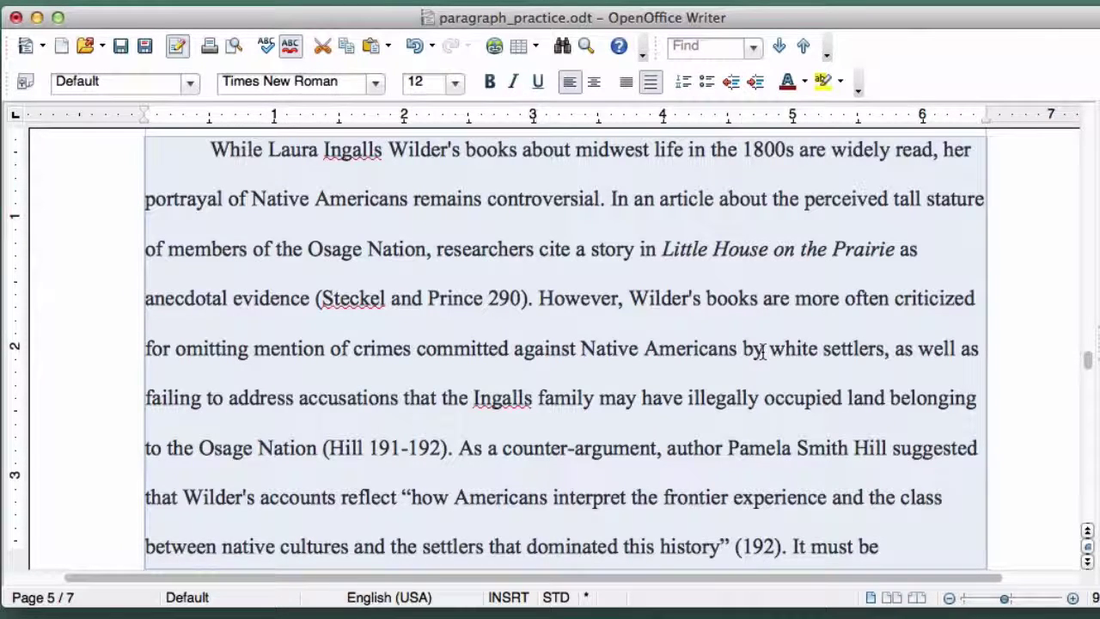
# Set the font size of the whole body paragraph under EXAMPLE #4 to 12.
pyautogui.scroll(-10, 989, 348)
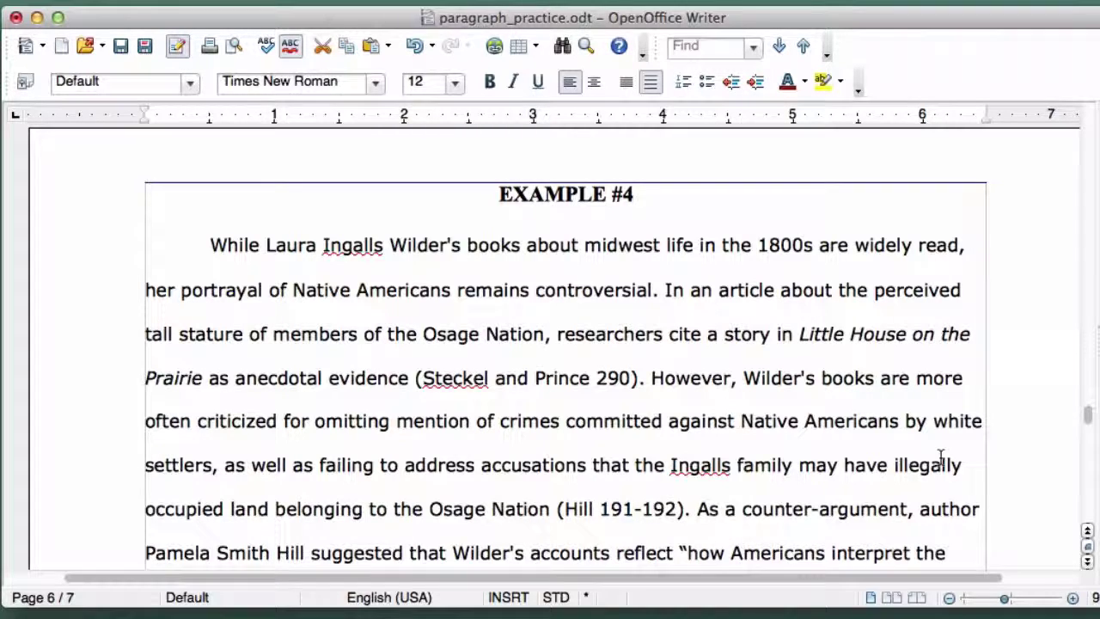
pyautogui.scroll(-5, 942, 458)
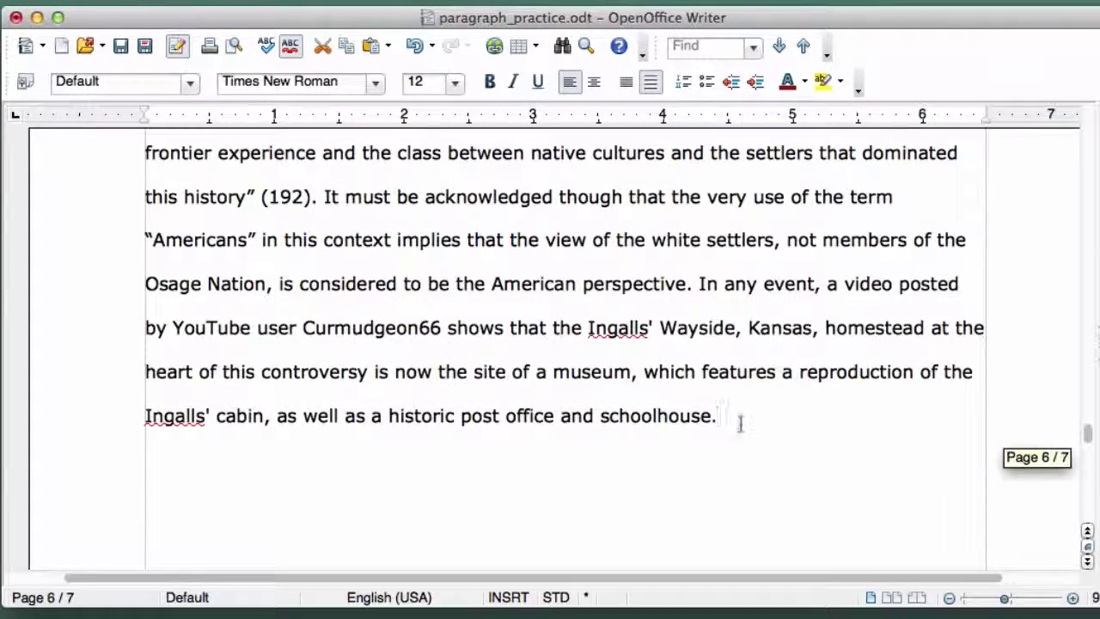
pyautogui.moveTo(736, 423); pyautogui.dragTo(208, 200)
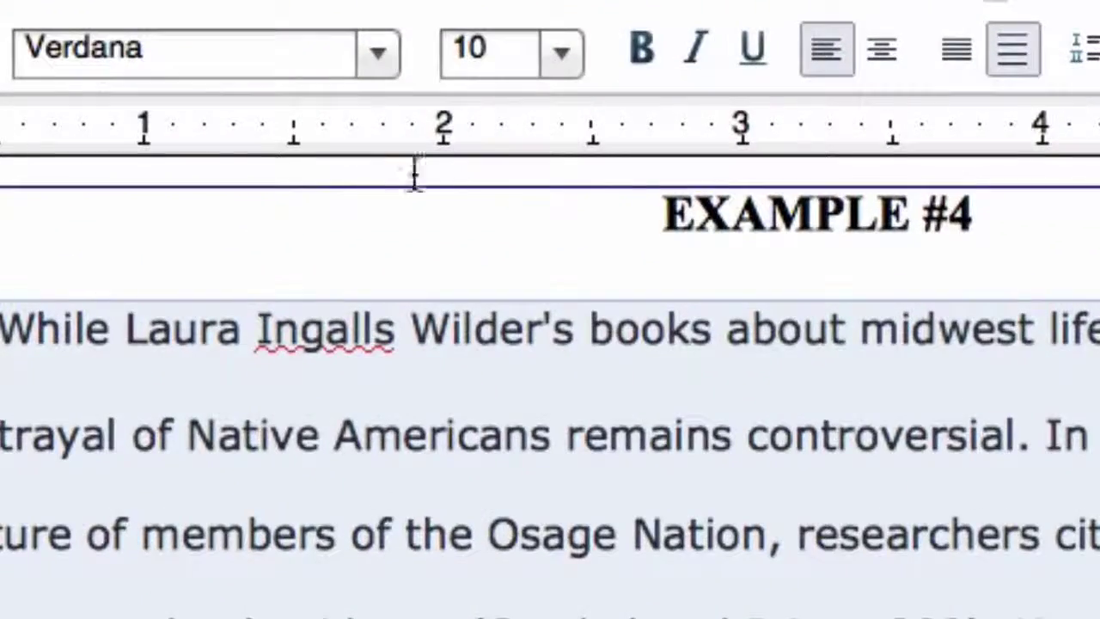
pyautogui.click(564, 57)
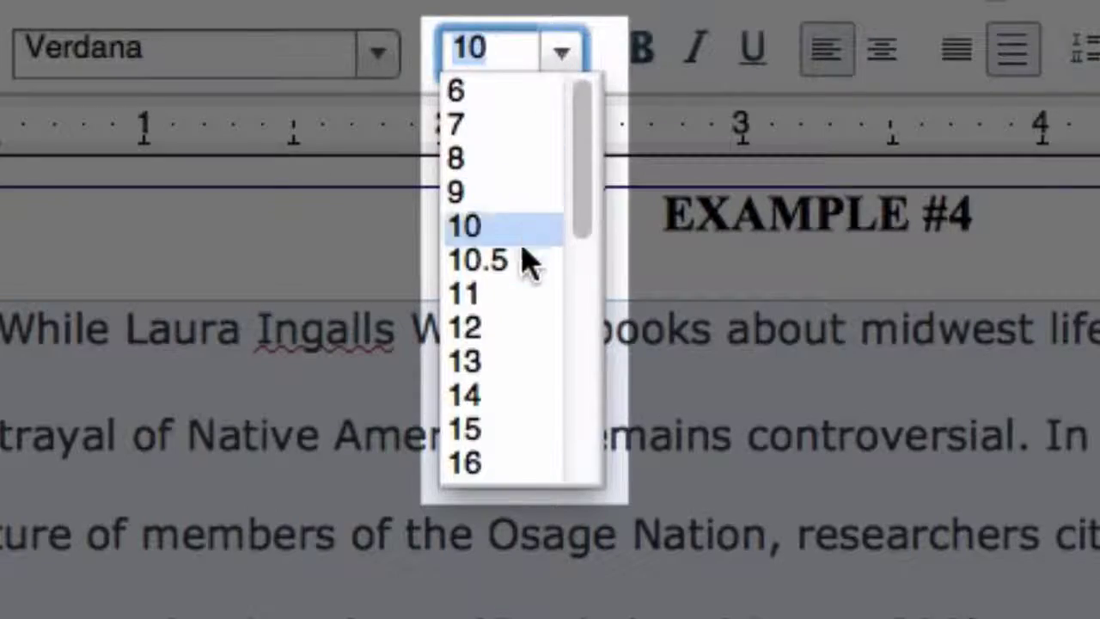
pyautogui.click(516, 342)
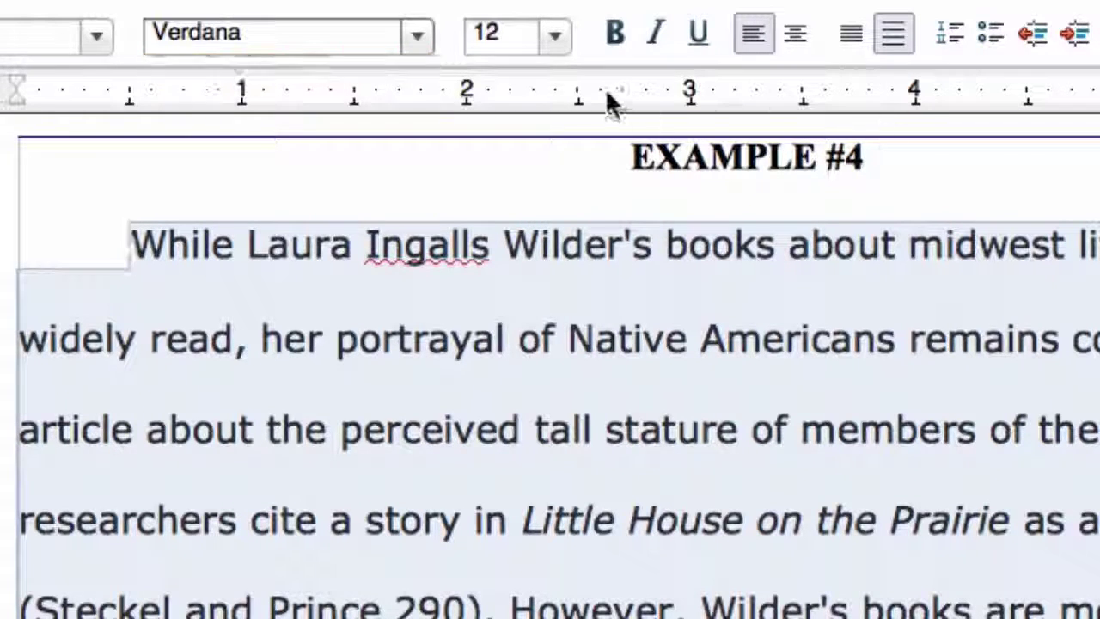
# Change the font of the EXAMPLE #4 body paragraph to Times New Roman.
pyautogui.click(419, 37)
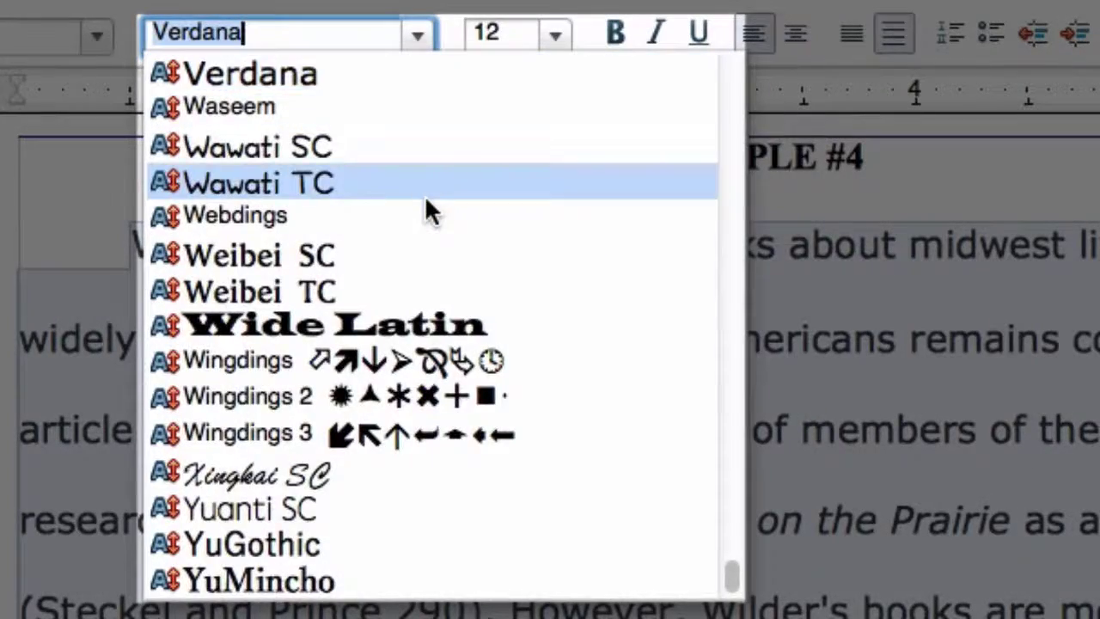
pyautogui.scroll(15, 425, 195)
pyautogui.scroll(-10, 424, 195)
pyautogui.scroll(-3, 425, 195)
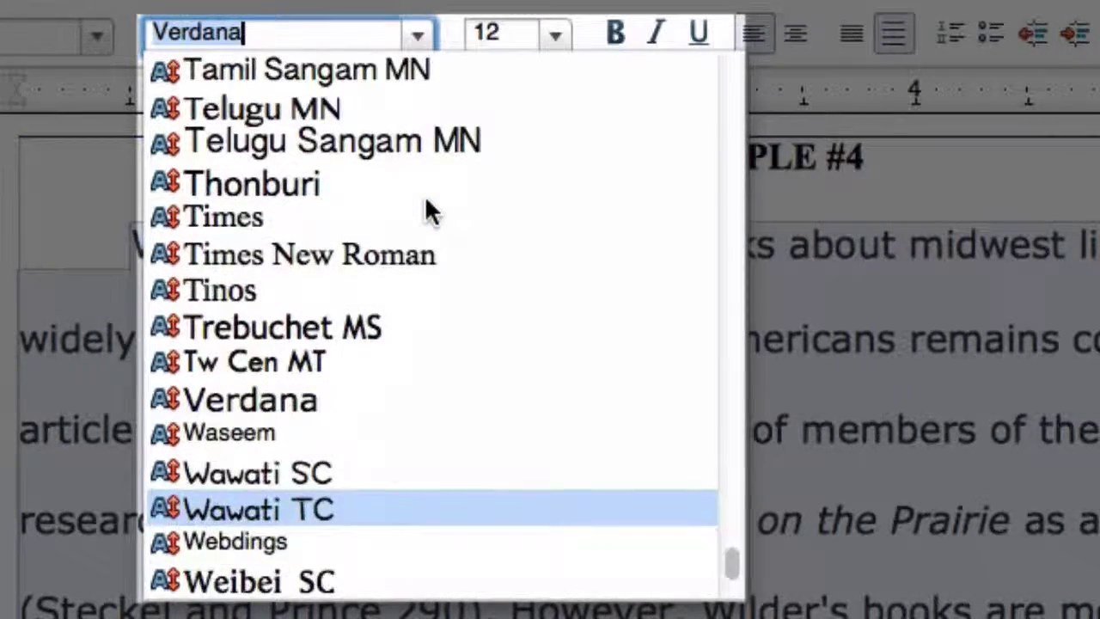
pyautogui.scroll(1, 373, 290)
pyautogui.press('Escape')
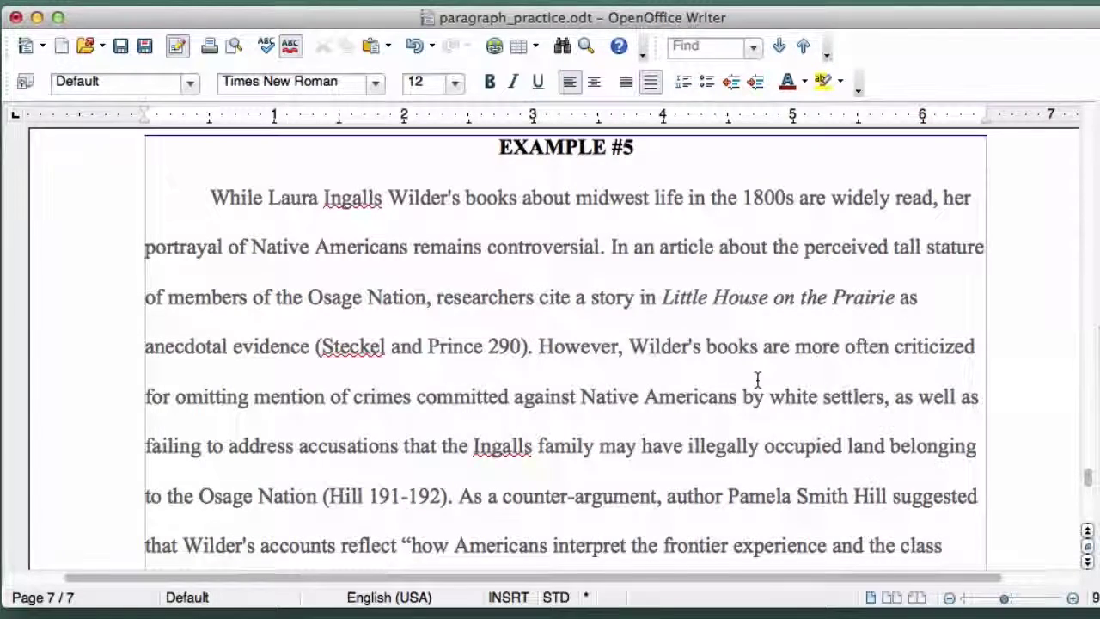
# Set the font color of the gray EXAMPLE #5 body text to black.
pyautogui.scroll(-8, 757, 379)
pyautogui.moveTo(314, 494)
pyautogui.mouseDown()
pyautogui.moveTo(115, 81)
pyautogui.moveTo(185, 143)
pyautogui.mouseUp()
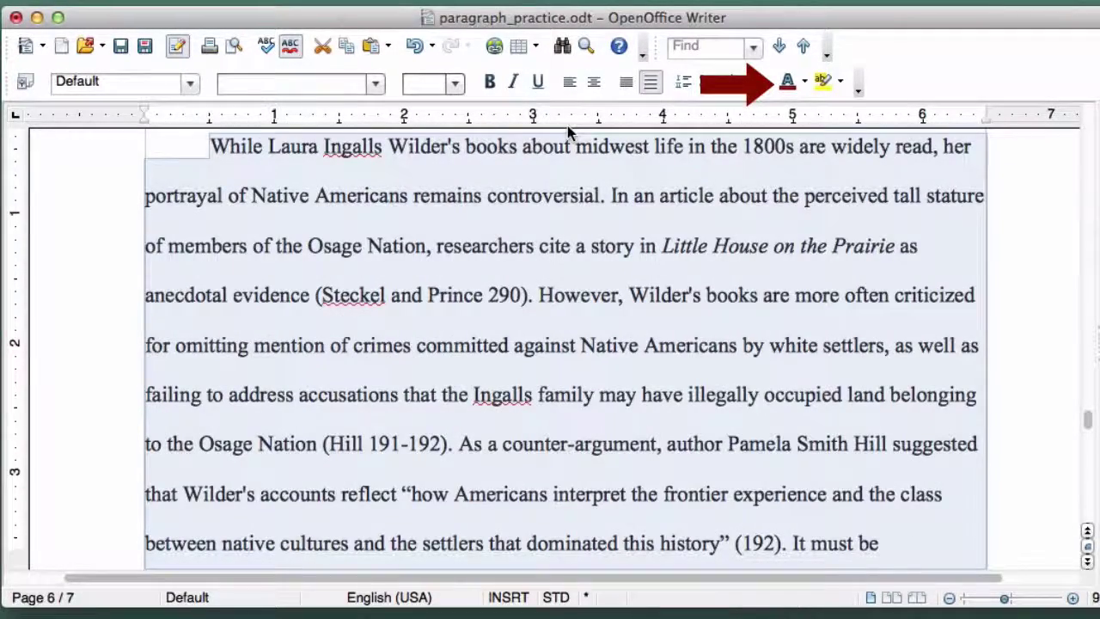
pyautogui.click(806, 82)
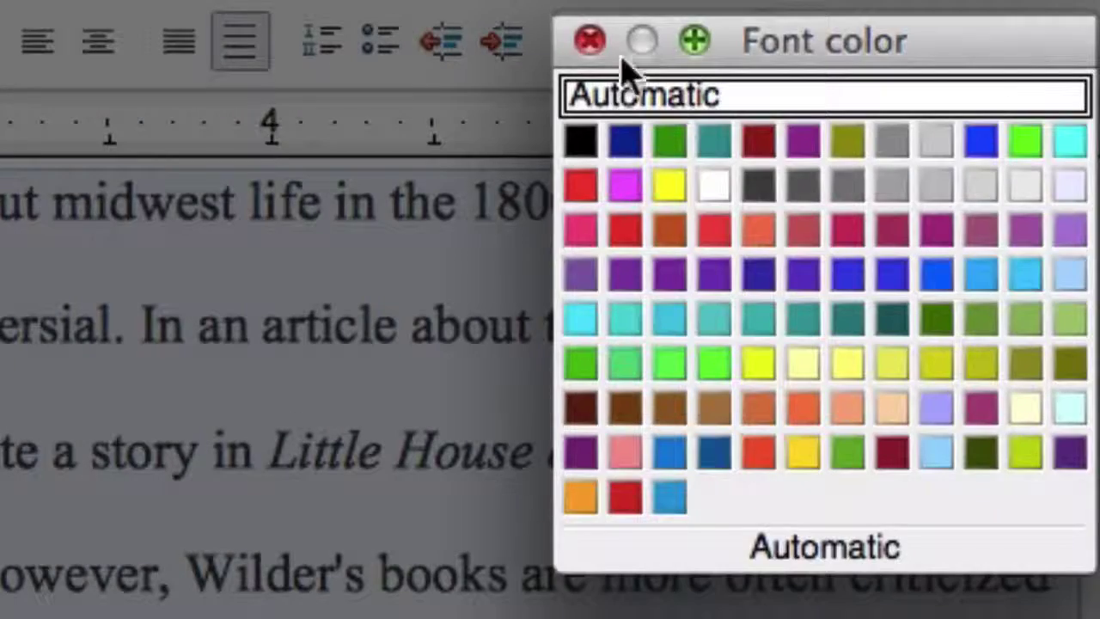
pyautogui.click(584, 145)
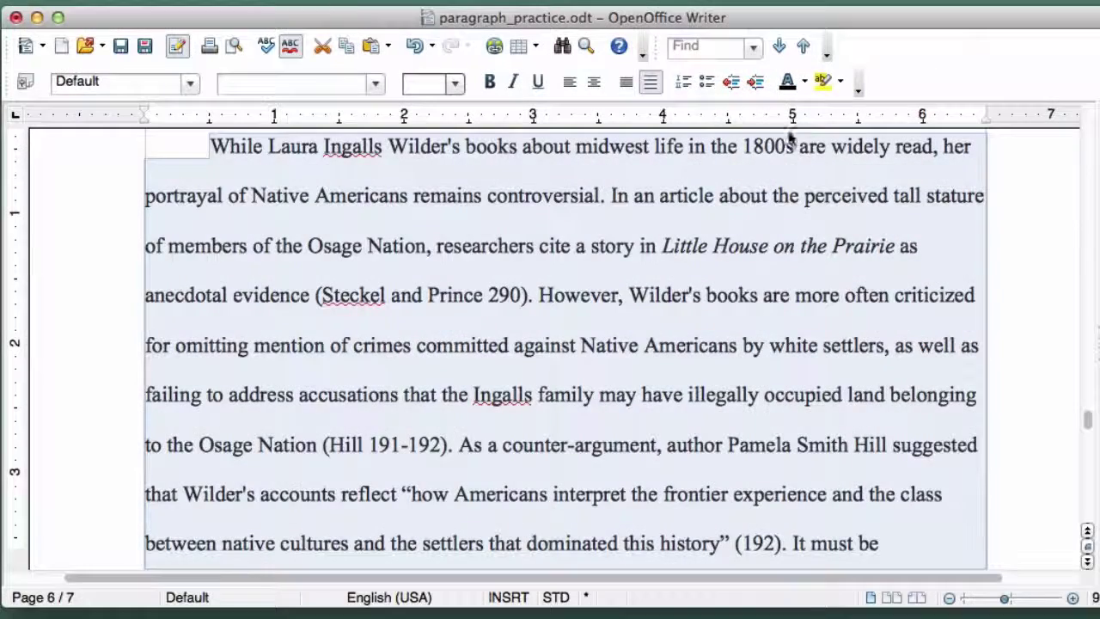
pyautogui.click(1014, 376)
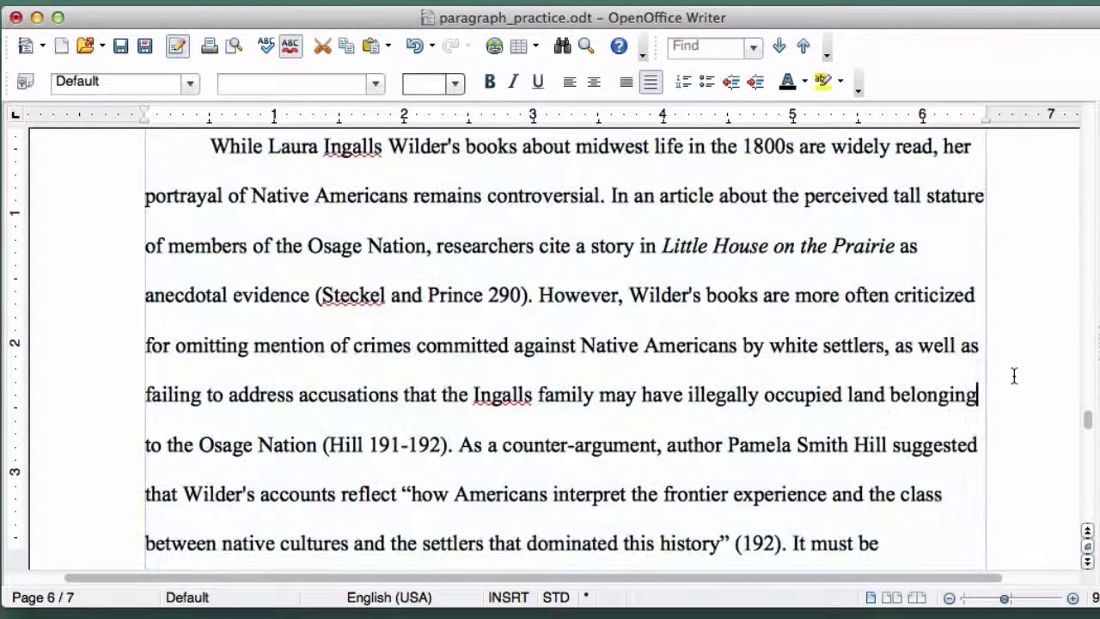